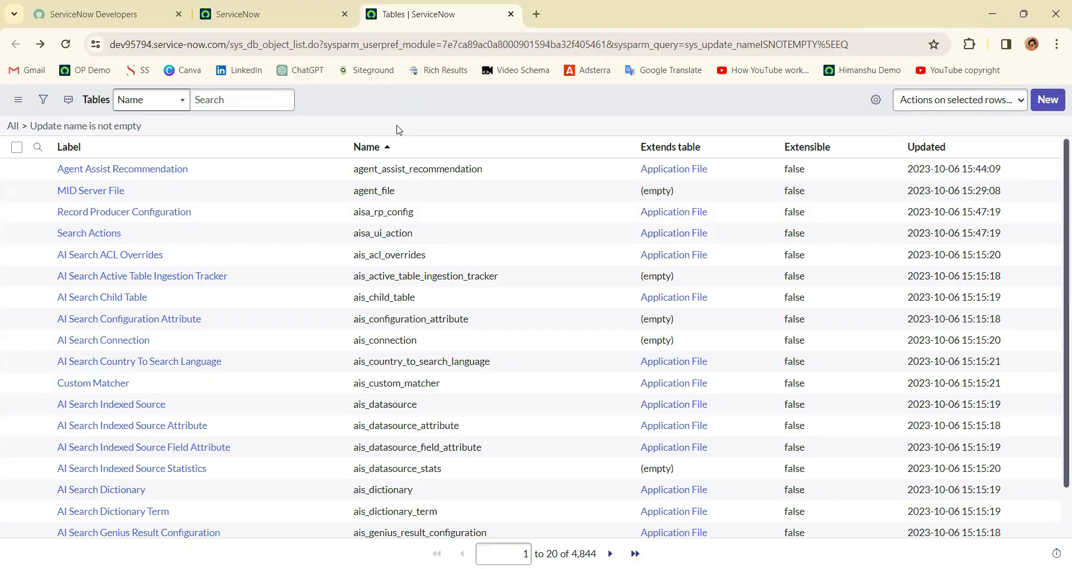
Start a new table labelled 'ACL Demo' so its name fills in as u_acl_demo
{"action": "left_click", "coordinate": [1047, 100]}
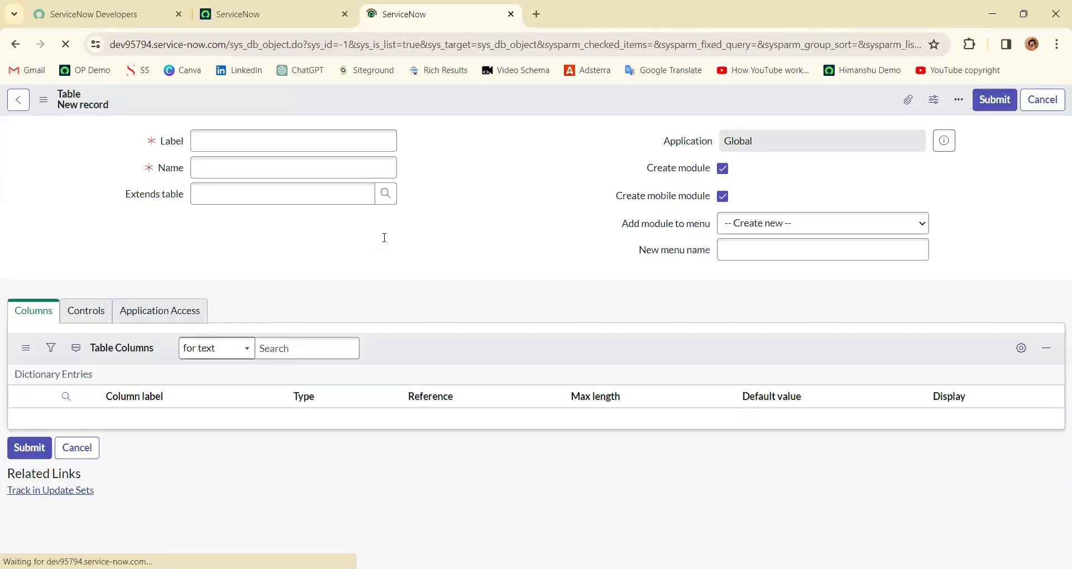
{"action": "type", "text": "ACL Demo"}
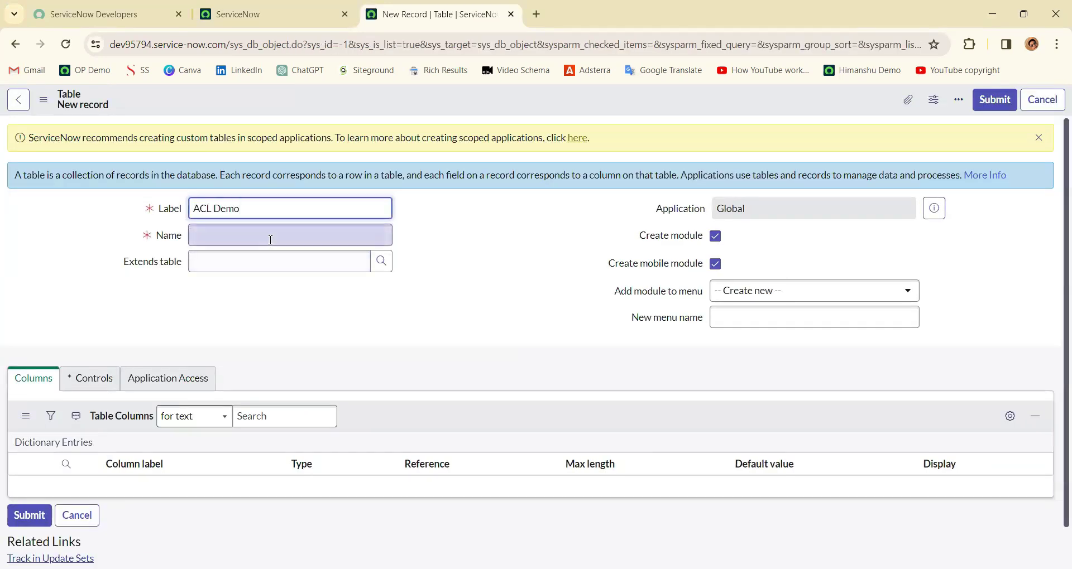
{"action": "left_click", "coordinate": [276, 312]}
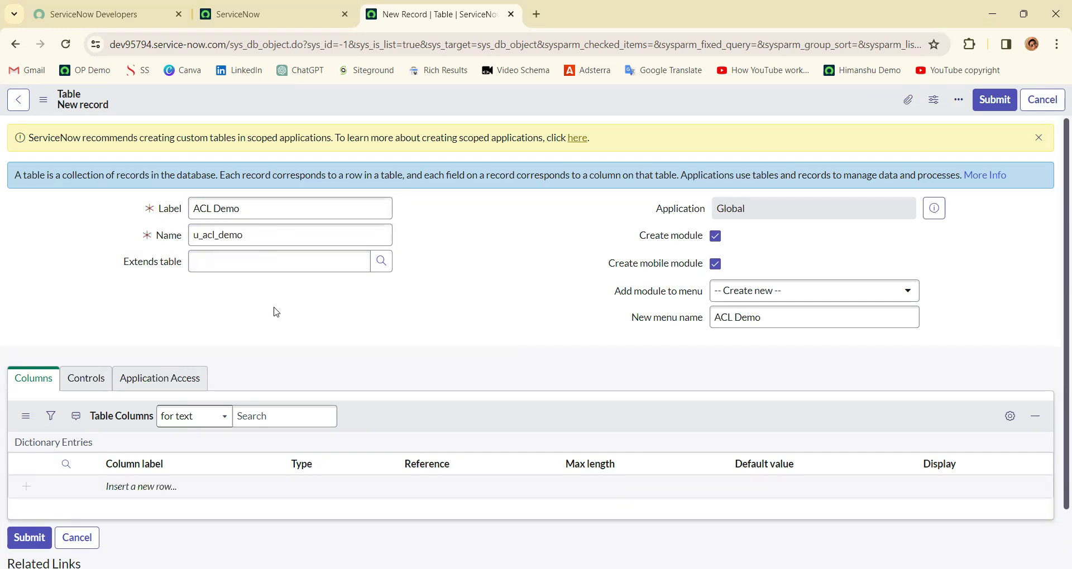
Turn off 'Create access controls' in the table's Controls settings and save the table
{"action": "scroll", "coordinate": [119, 361], "scroll_direction": "down", "scroll_amount": 1}
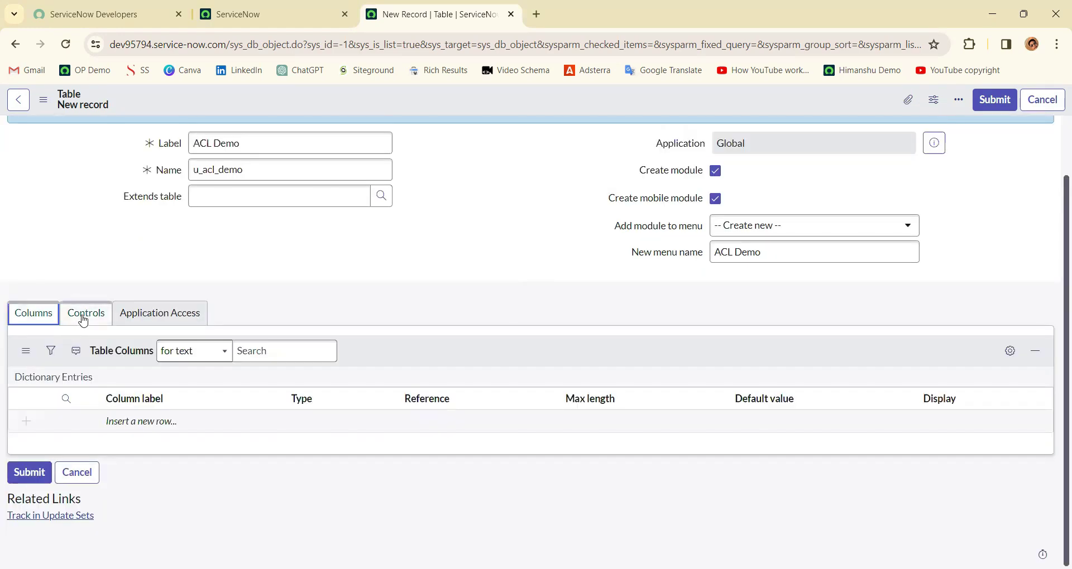
{"action": "left_click", "coordinate": [84, 318]}
{"action": "scroll", "coordinate": [92, 401], "scroll_direction": "down", "scroll_amount": 2}
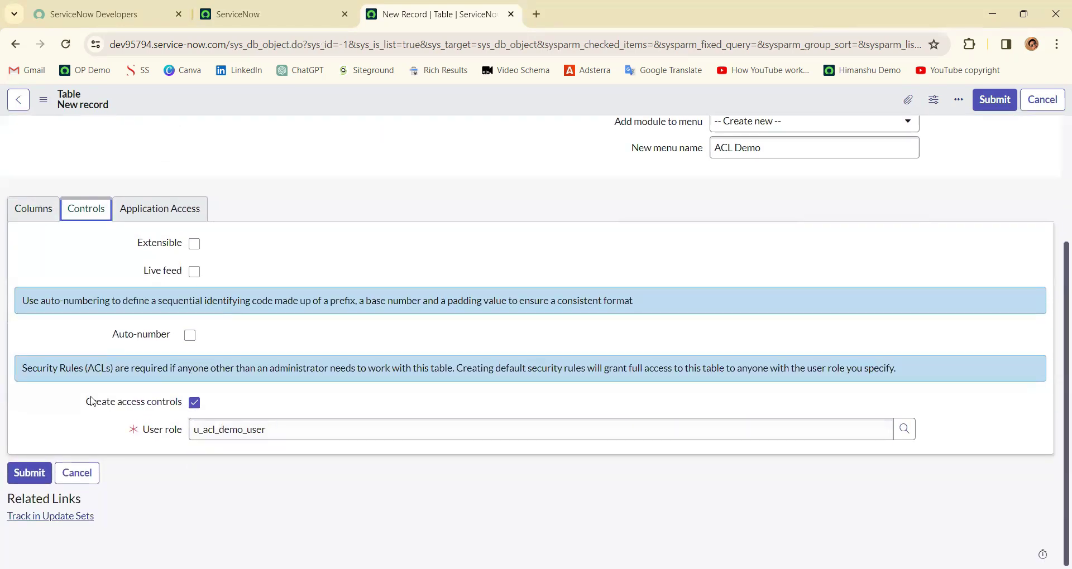
{"action": "left_click", "coordinate": [194, 404]}
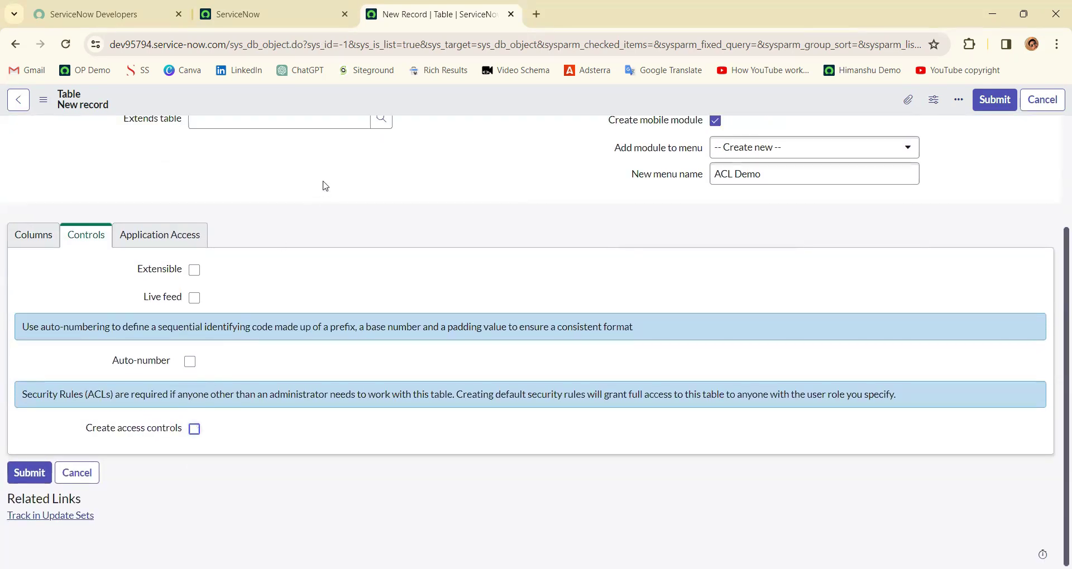
{"action": "right_click", "coordinate": [439, 101]}
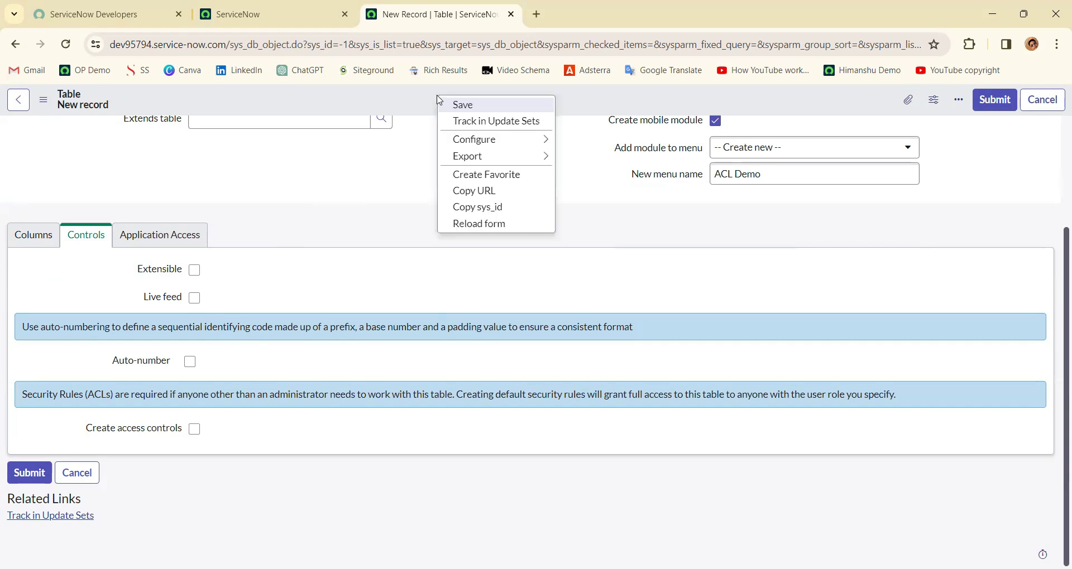
{"action": "left_click", "coordinate": [450, 107]}
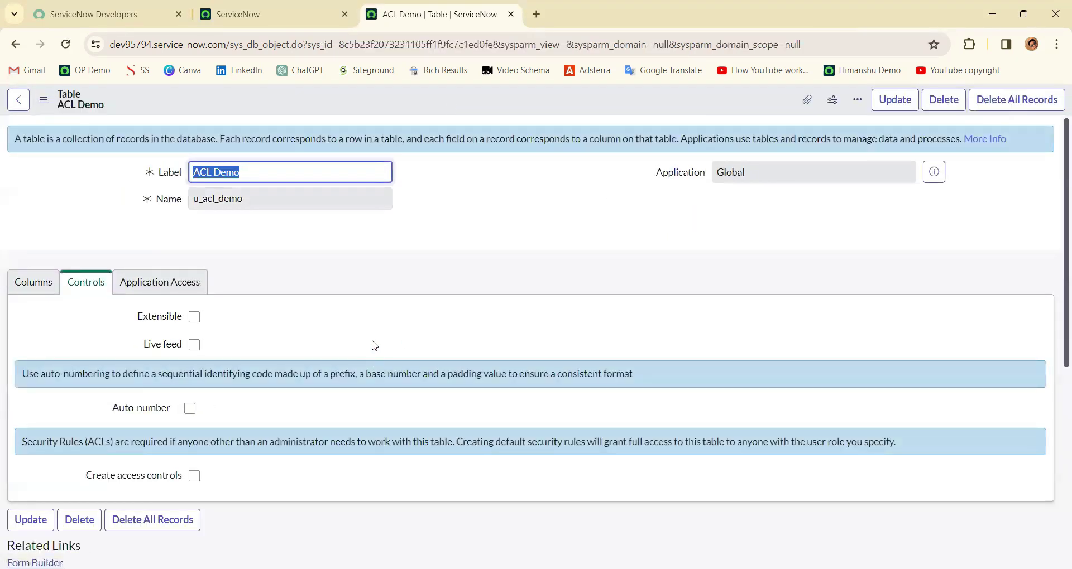
Review the ACL Demo table's default columns, then open its empty ACL Demos record list
{"action": "left_click", "coordinate": [32, 282]}
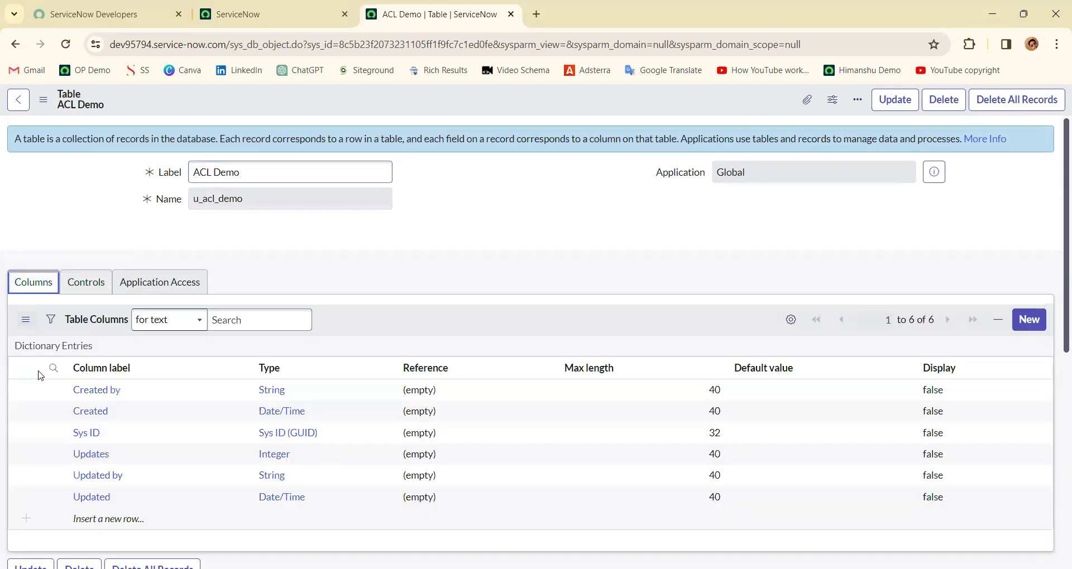
{"action": "scroll", "coordinate": [38, 375], "scroll_direction": "down", "scroll_amount": 4}
{"action": "scroll", "coordinate": [35, 316], "scroll_direction": "down", "scroll_amount": 2}
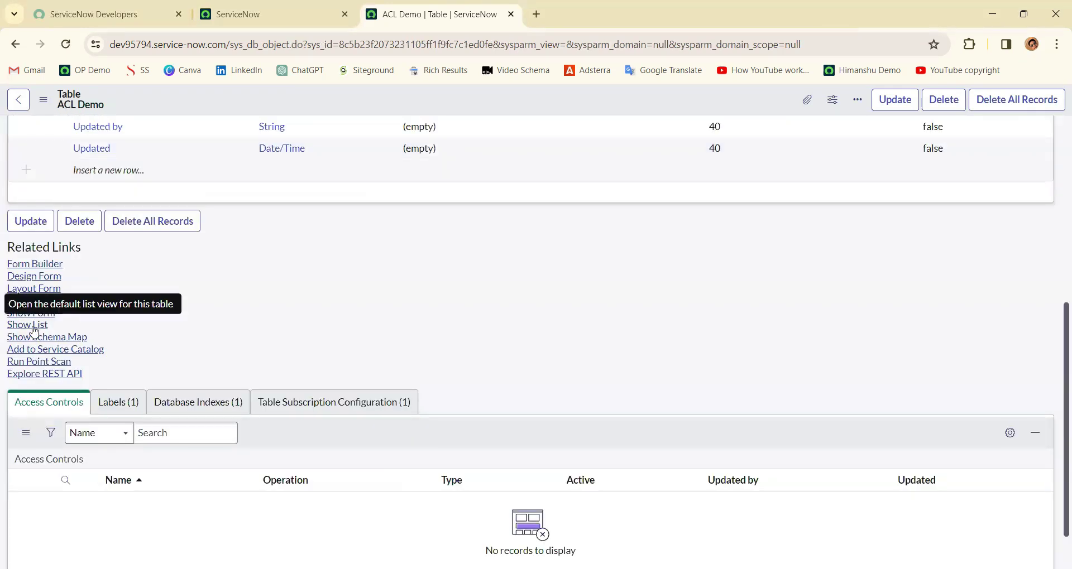
{"action": "left_click", "coordinate": [34, 327]}
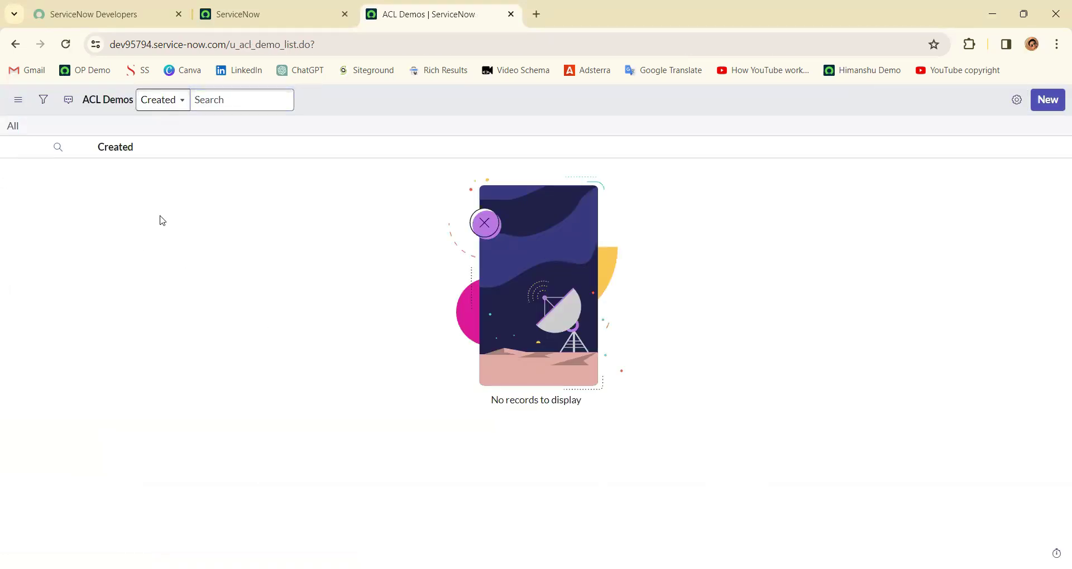
Submit a blank new ACL Demos record and bring up the list's column personalization options
{"action": "left_click", "coordinate": [1045, 103]}
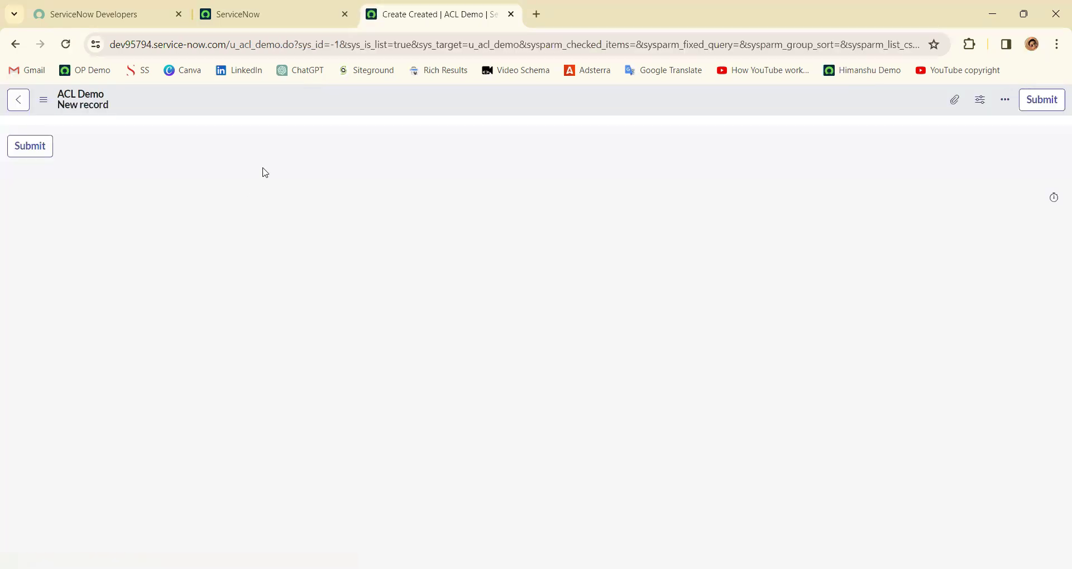
{"action": "left_click", "coordinate": [27, 150]}
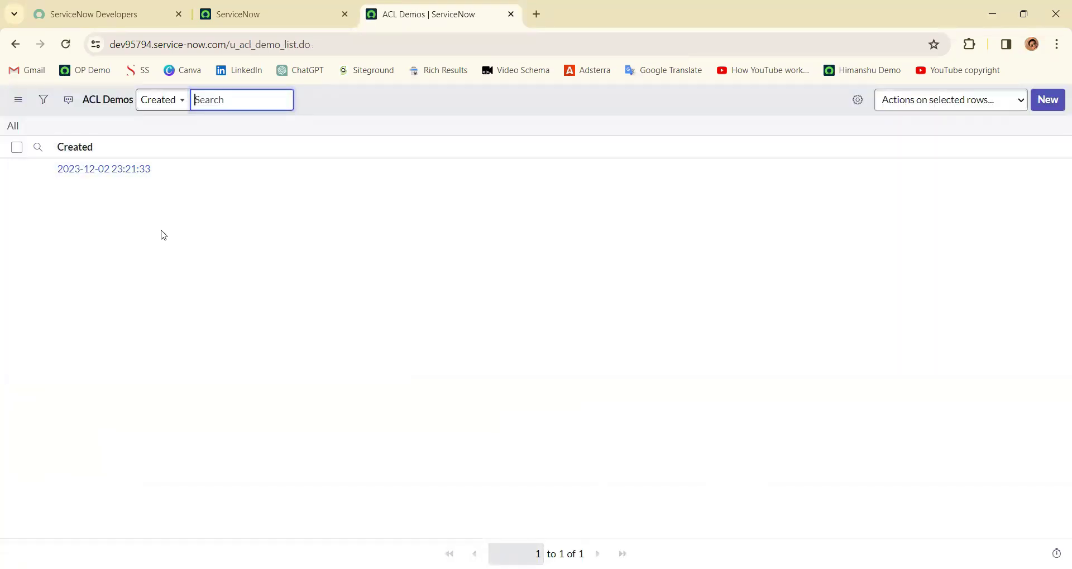
{"action": "left_click", "coordinate": [857, 100]}
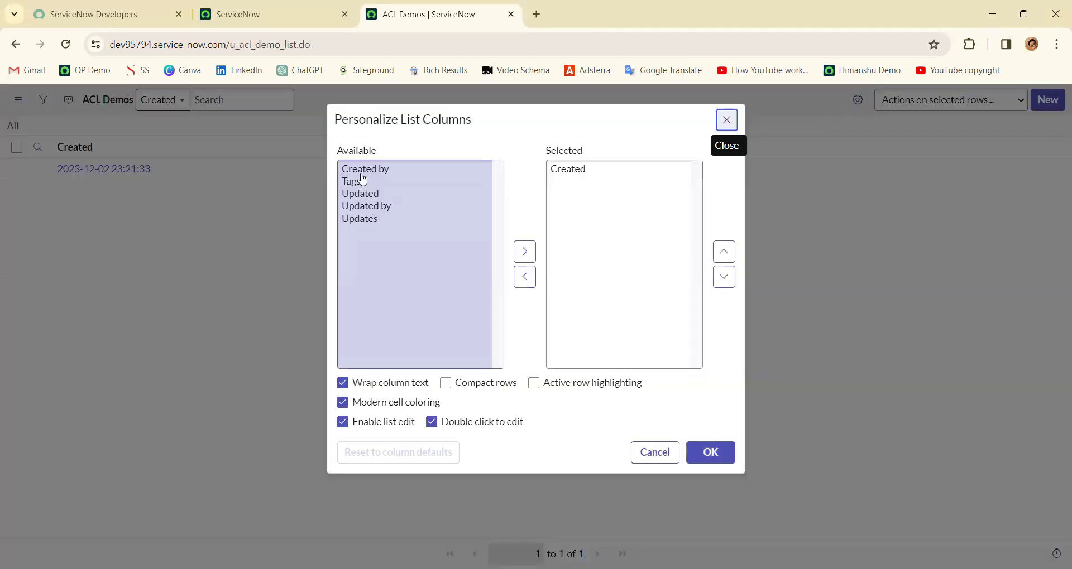
Add Created by, Tags, Updated, Updated by and Updates columns, confirming admin created the record
{"action": "left_click_drag", "start_coordinate": [363, 169], "coordinate": [471, 239]}
{"action": "left_click", "coordinate": [524, 252]}
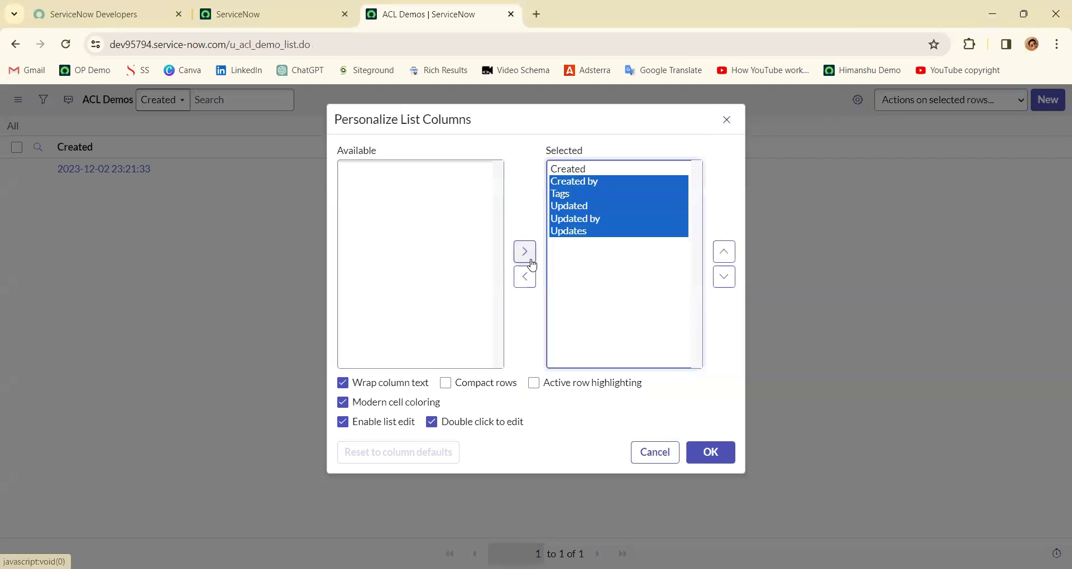
{"action": "left_click", "coordinate": [723, 463]}
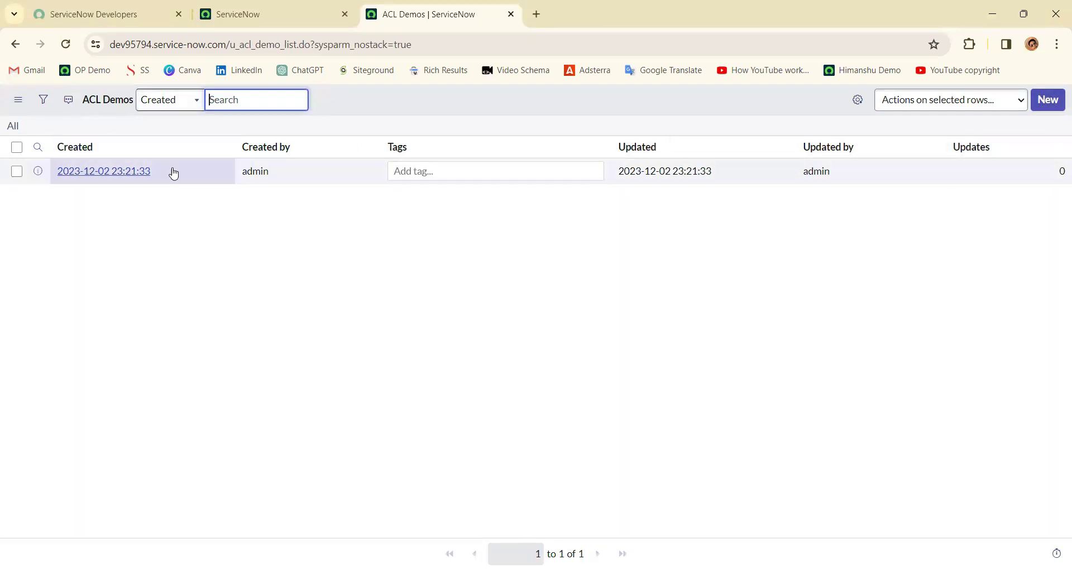
{"action": "left_click", "coordinate": [294, 178]}
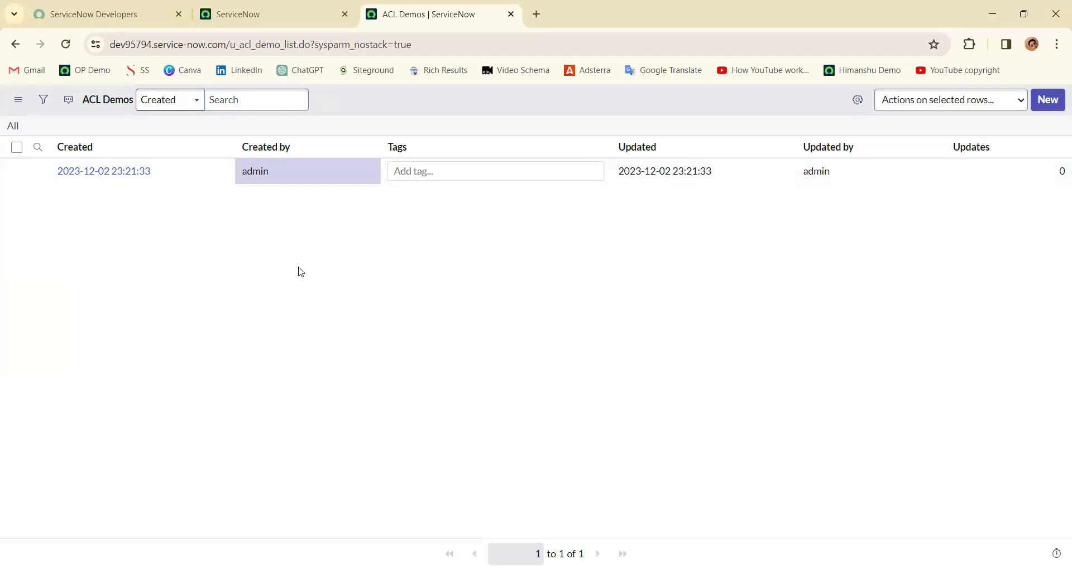
Impersonate the recently used non-admin user from the avatar menu
{"action": "left_click", "coordinate": [267, 15]}
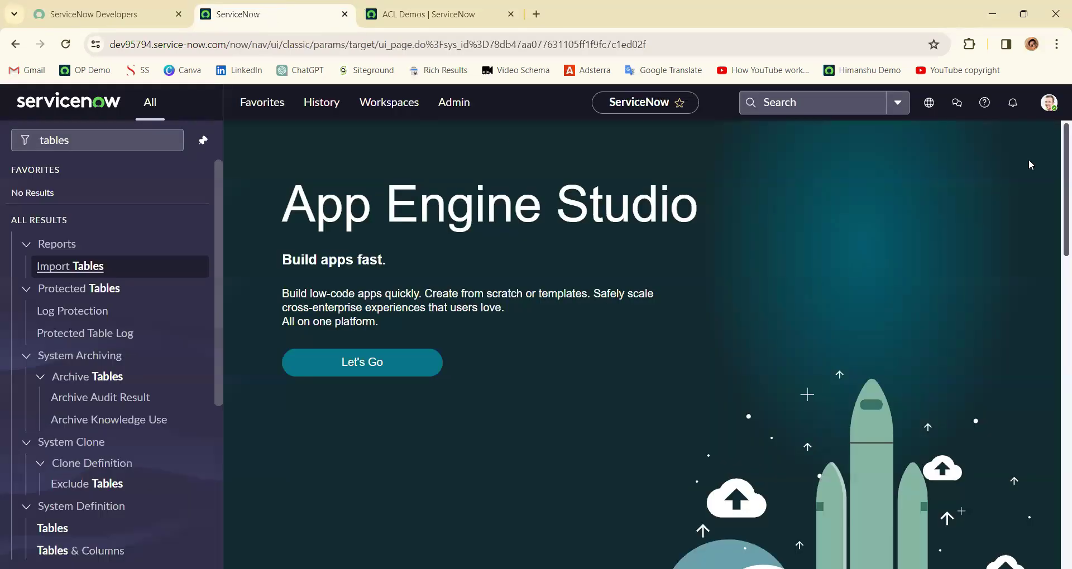
{"action": "left_click", "coordinate": [1046, 110]}
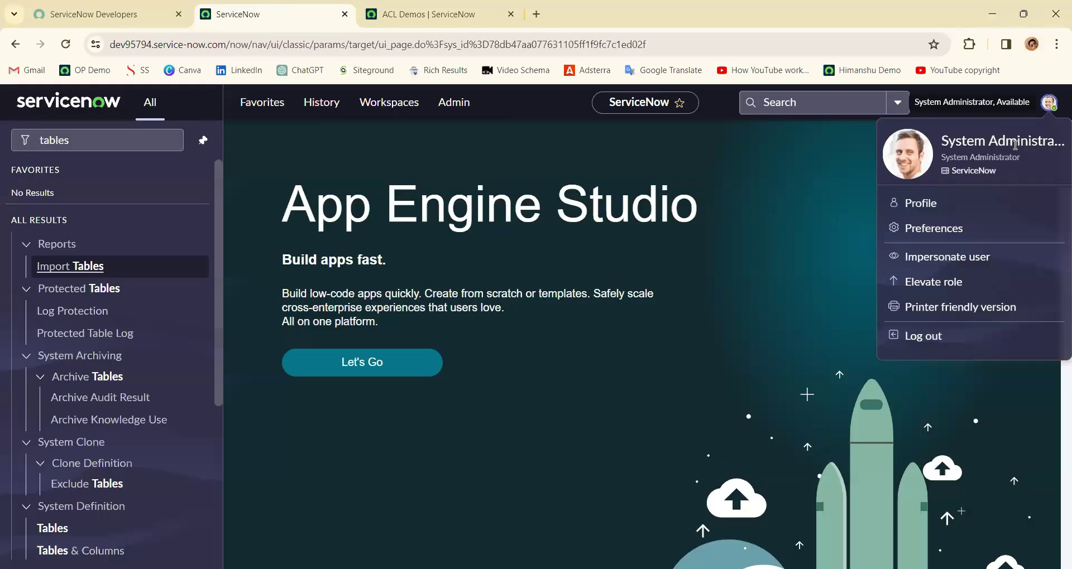
{"action": "left_click", "coordinate": [923, 258]}
{"action": "left_click", "coordinate": [408, 361]}
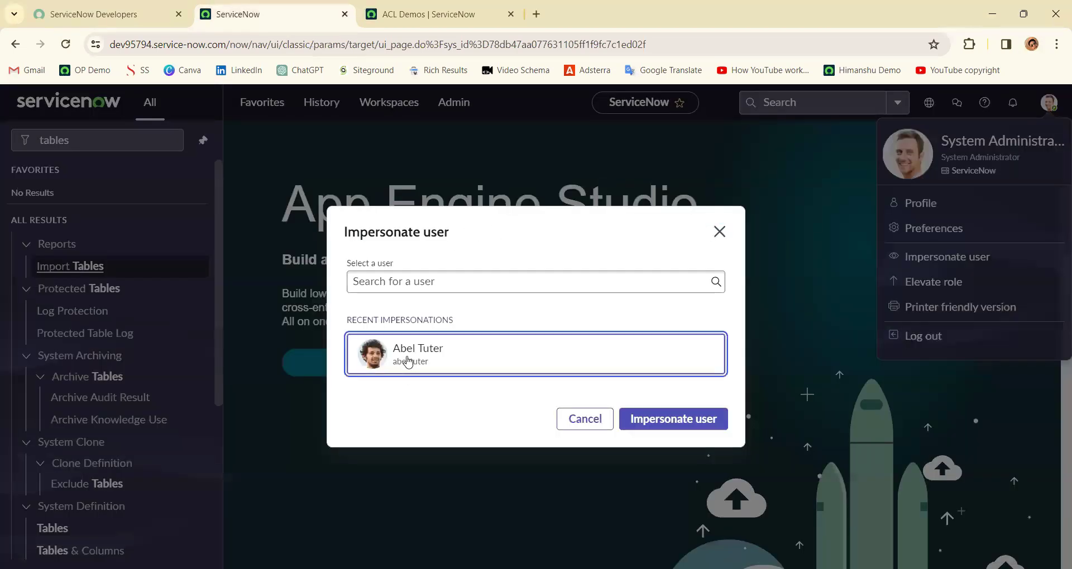
{"action": "left_click", "coordinate": [703, 420]}
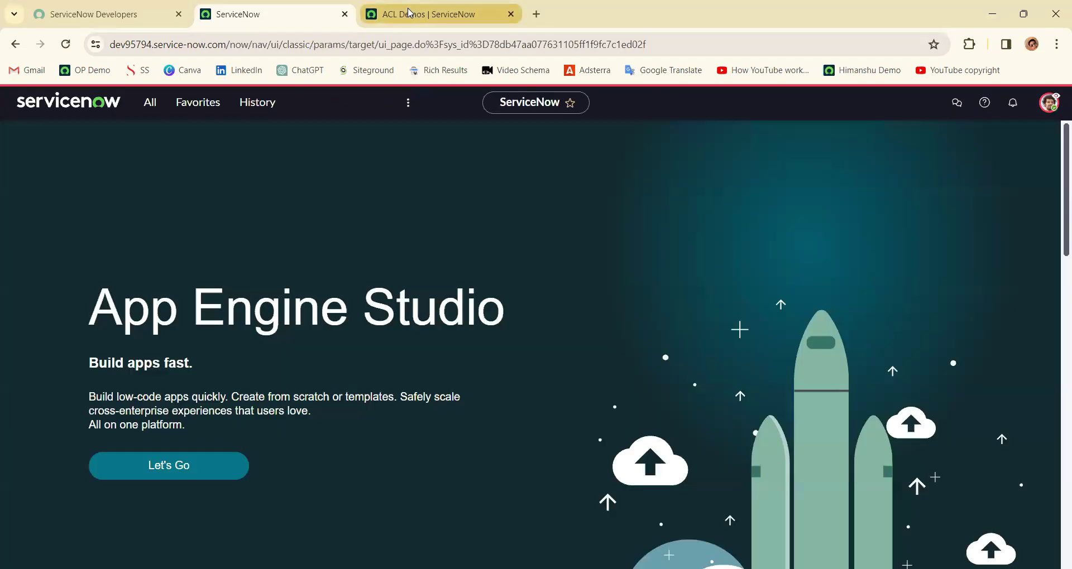
Check the navigator, then reload the ACL Demos list to see the security-constraints block
{"action": "left_click", "coordinate": [149, 103]}
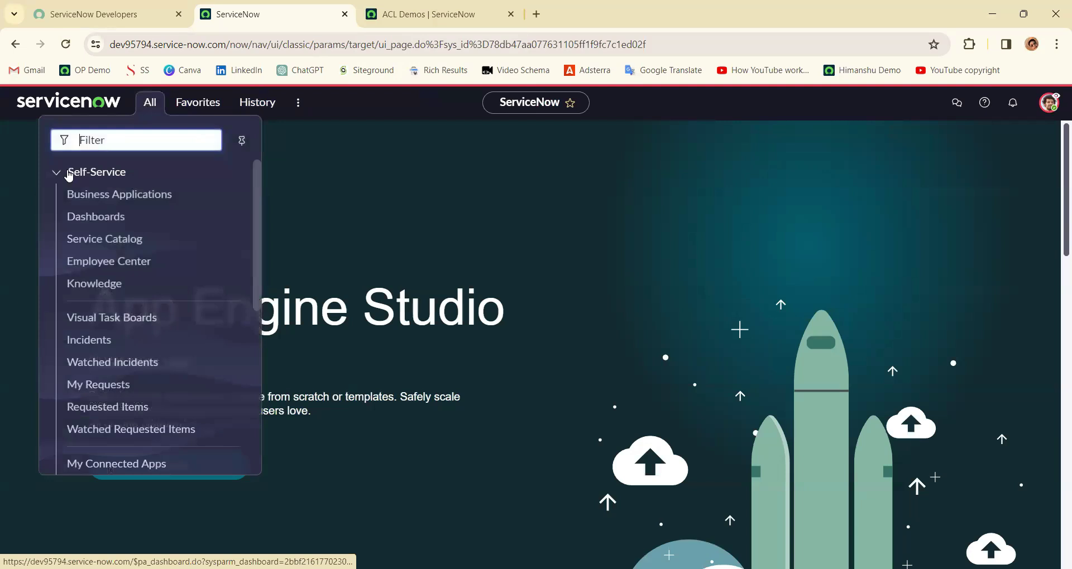
{"action": "left_click", "coordinate": [69, 176]}
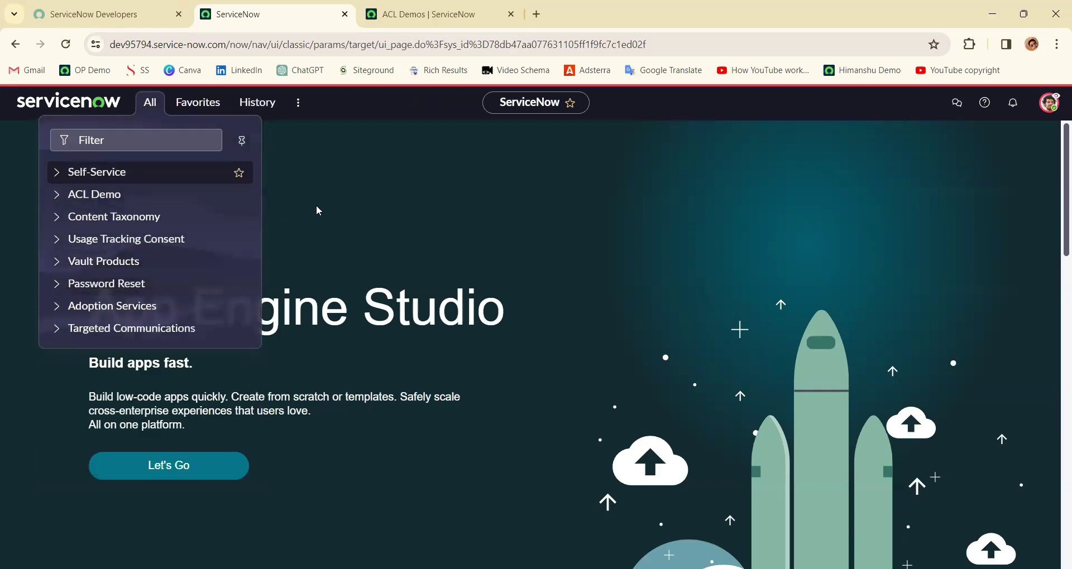
{"action": "key", "text": "ctrl+Tab"}
{"action": "left_click", "coordinate": [65, 52]}
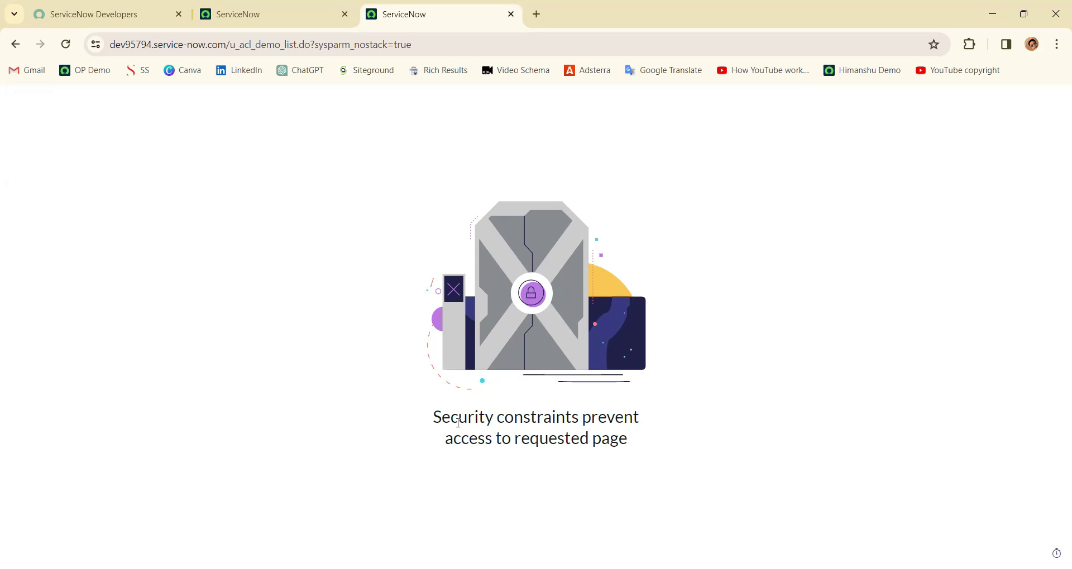
Switch the impersonation to ITIL User by searching 'iti' in the user picker
{"action": "left_click", "coordinate": [276, 15]}
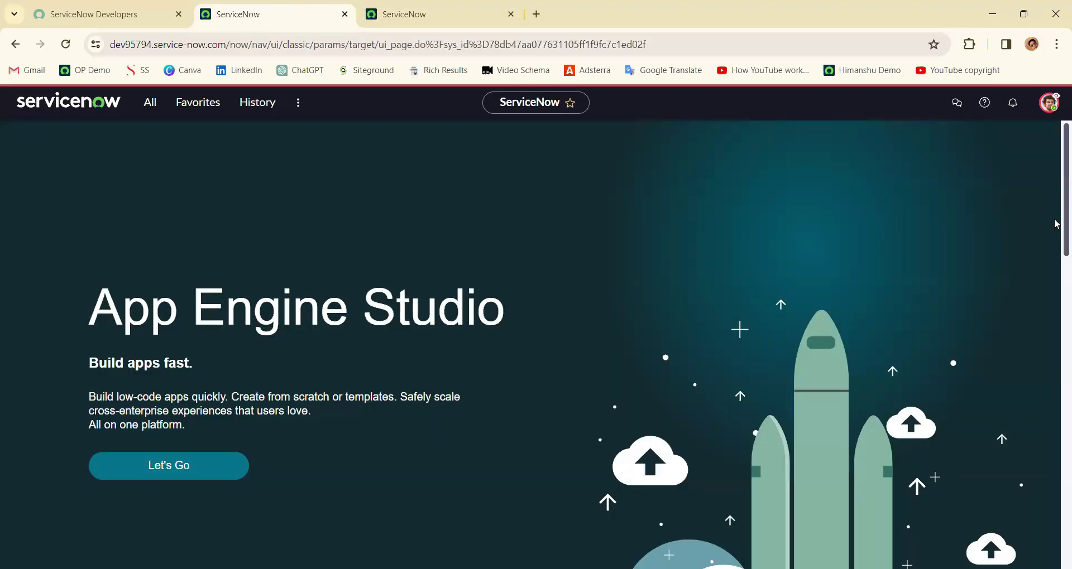
{"action": "left_click", "coordinate": [1048, 105]}
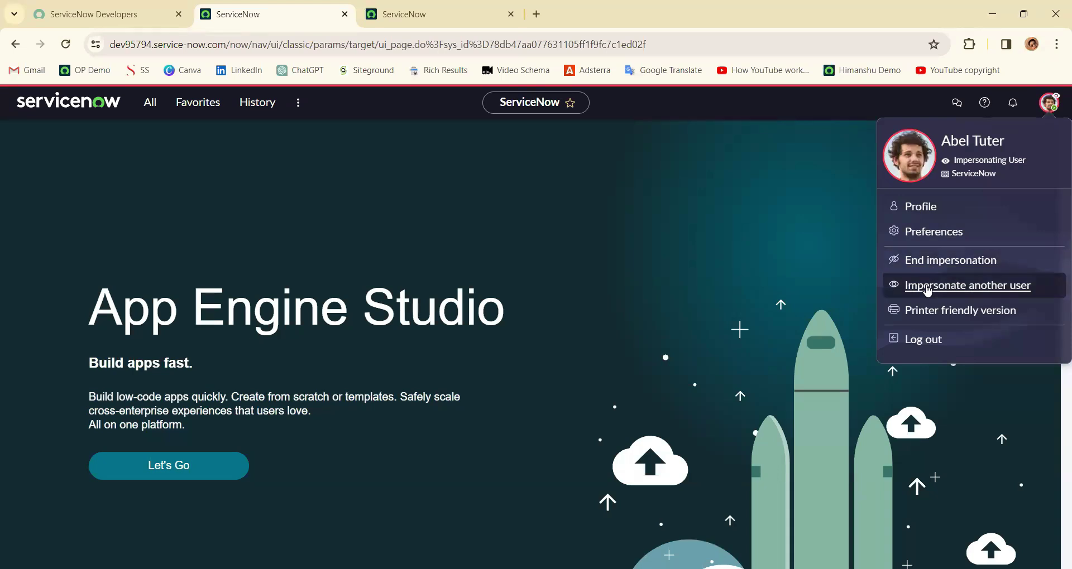
{"action": "left_click", "coordinate": [926, 289]}
{"action": "left_click", "coordinate": [399, 287]}
{"action": "type", "text": "iti"}
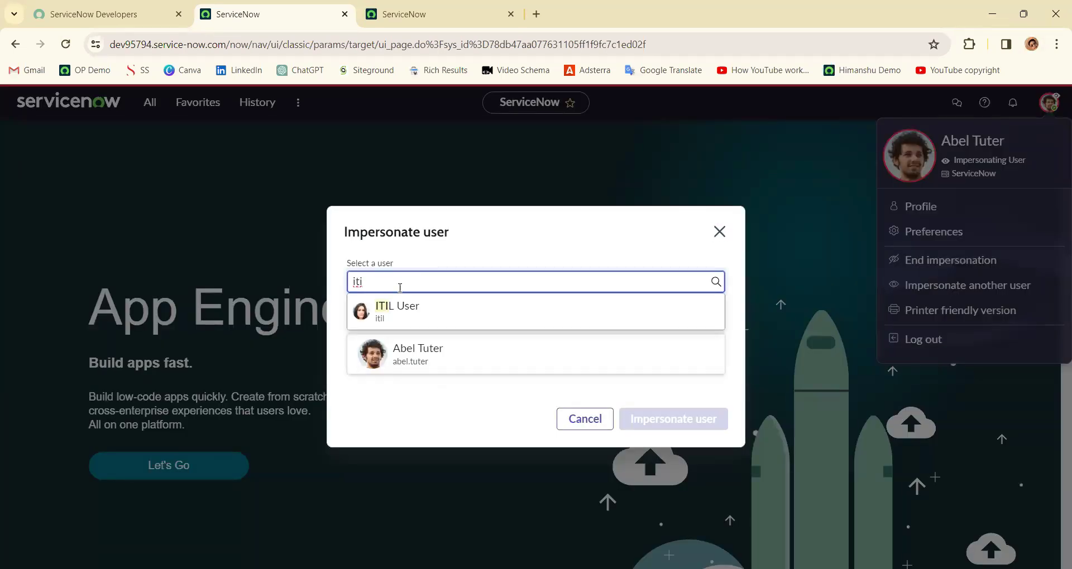
{"action": "left_click", "coordinate": [406, 315]}
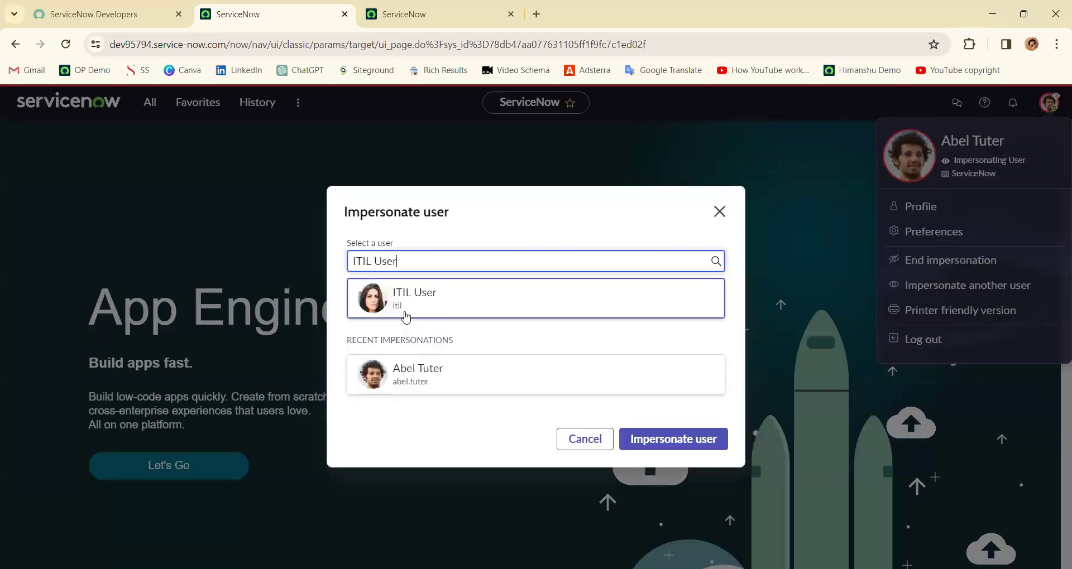
{"action": "left_click", "coordinate": [702, 445]}
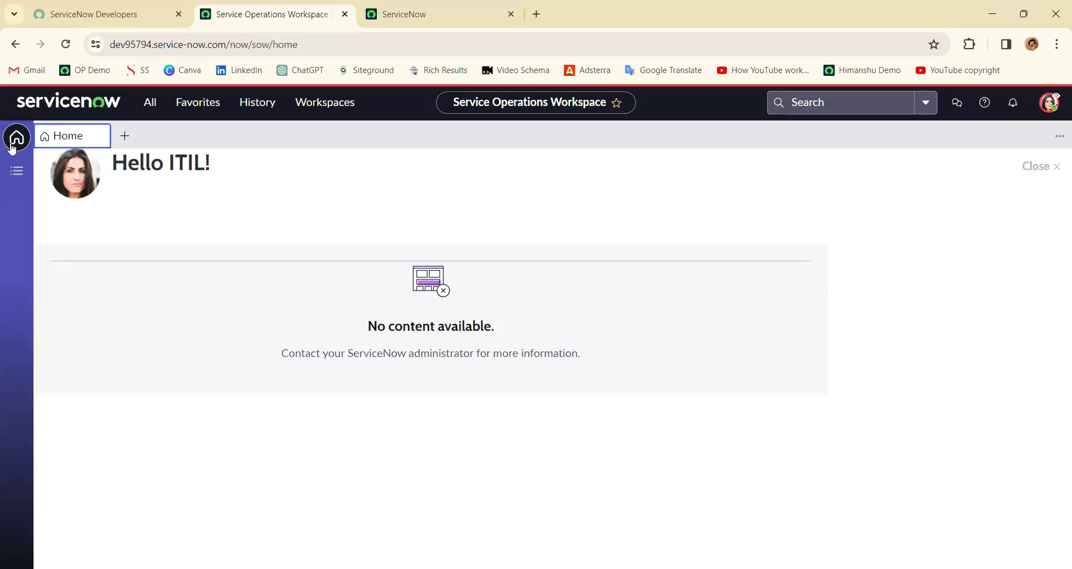
Confirm ACL Demo appears in the navigator, then reload its list and highlight the security-constraints message
{"action": "left_click", "coordinate": [153, 111]}
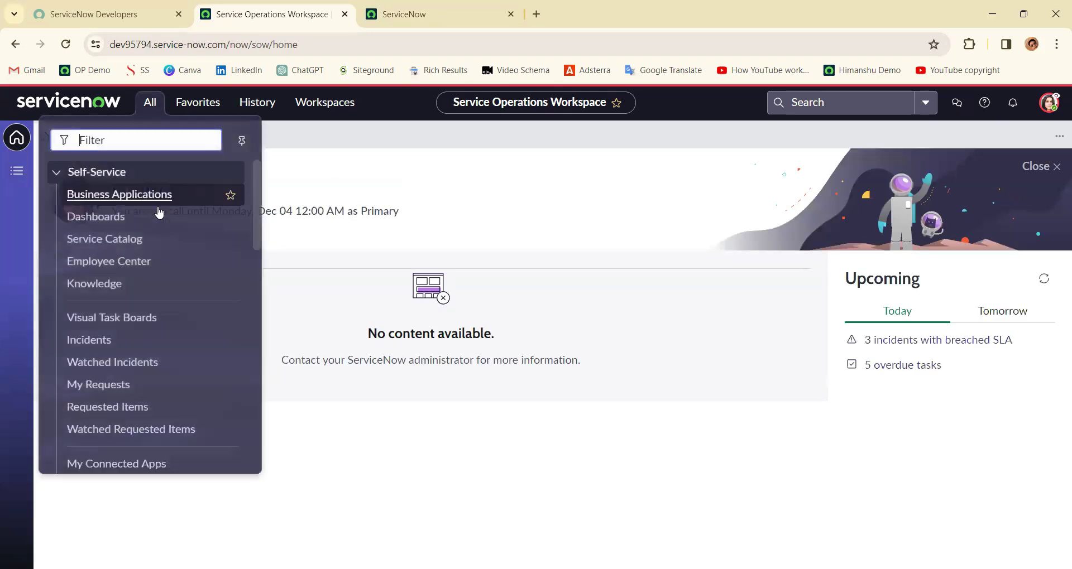
{"action": "left_click", "coordinate": [94, 171]}
{"action": "scroll", "coordinate": [145, 340], "scroll_direction": "down", "scroll_amount": 5}
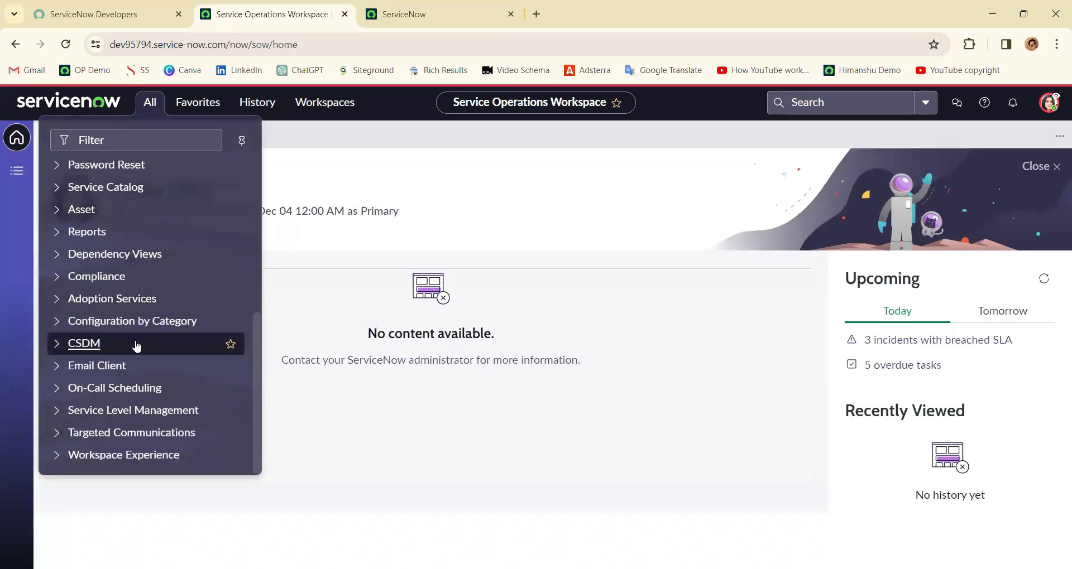
{"action": "scroll", "coordinate": [136, 344], "scroll_direction": "up", "scroll_amount": 5}
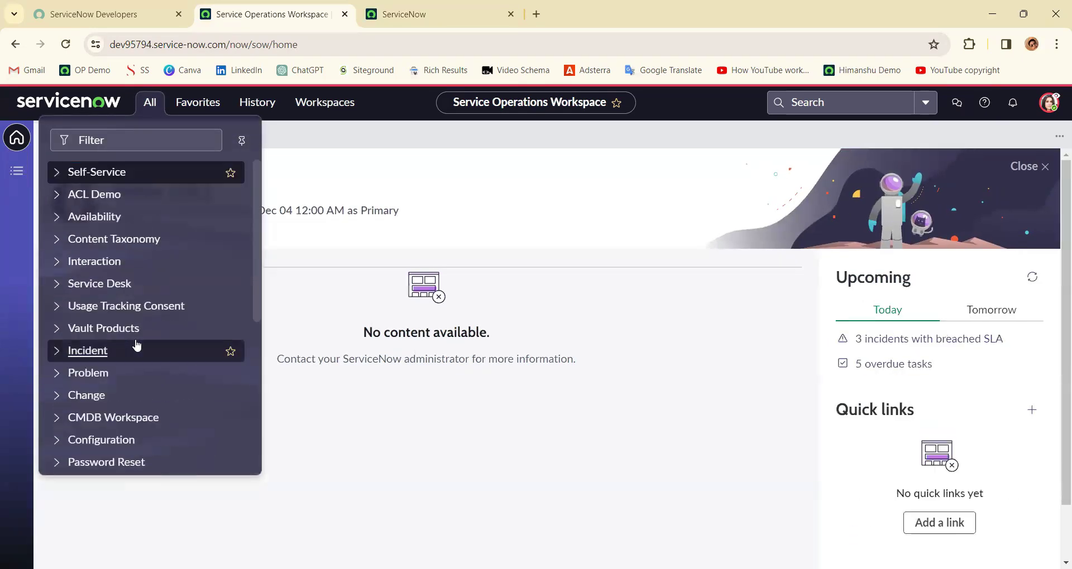
{"action": "left_click", "coordinate": [351, 168]}
{"action": "left_click", "coordinate": [427, 14]}
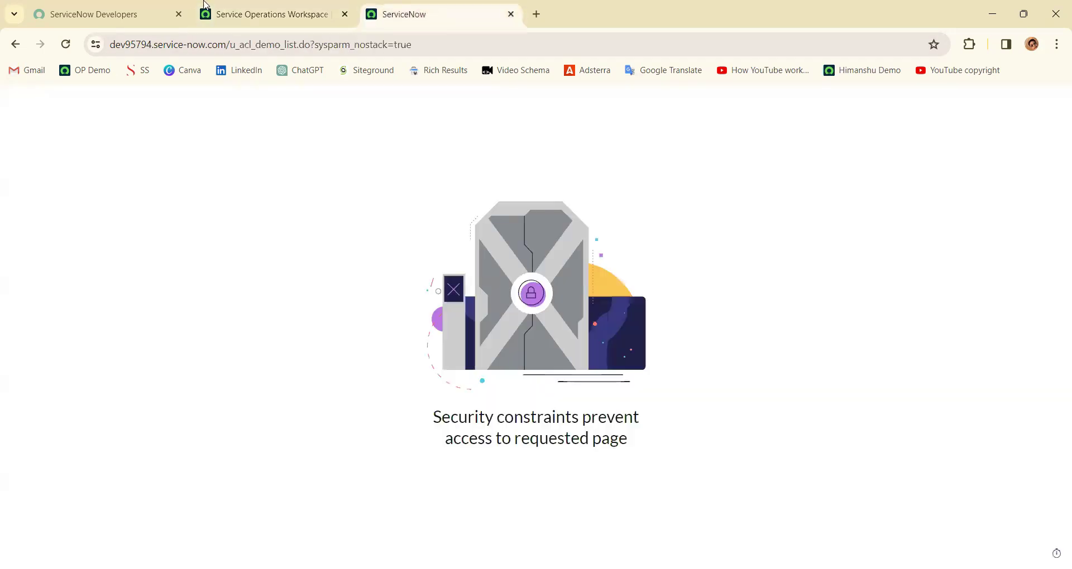
{"action": "left_click", "coordinate": [65, 45]}
{"action": "left_click_drag", "start_coordinate": [436, 416], "coordinate": [639, 438]}
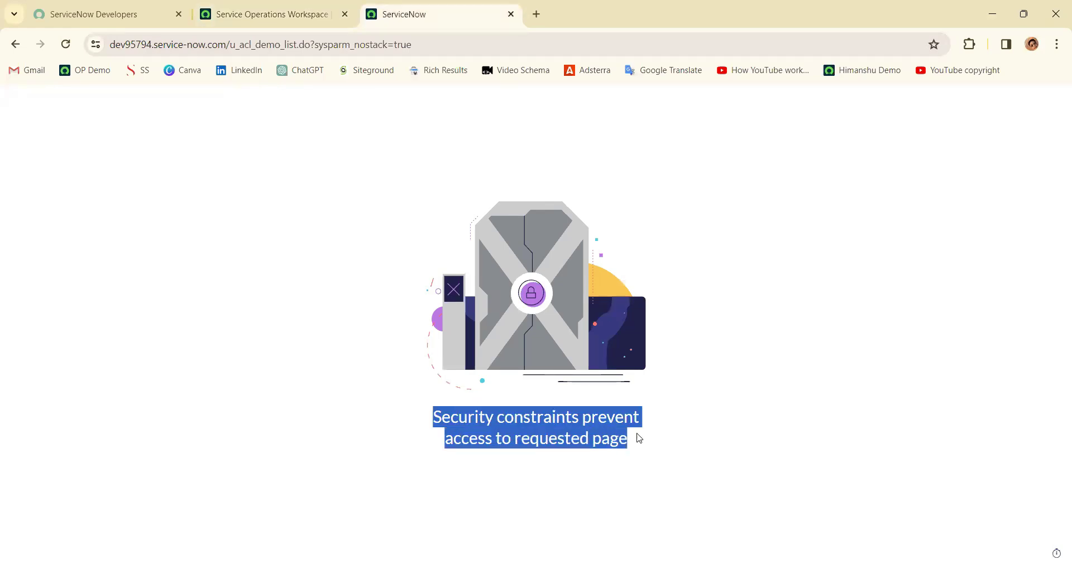